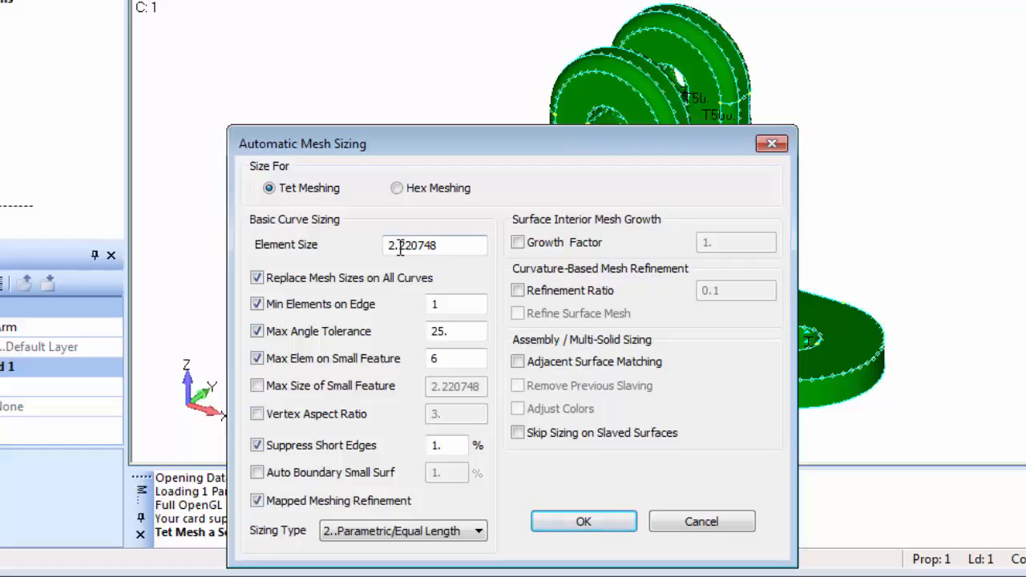
Step: Mesh the solid with tets using element size 2.5 and max angle tolerance 15, without the small-feature element limit or short-edge suppression
type("5")
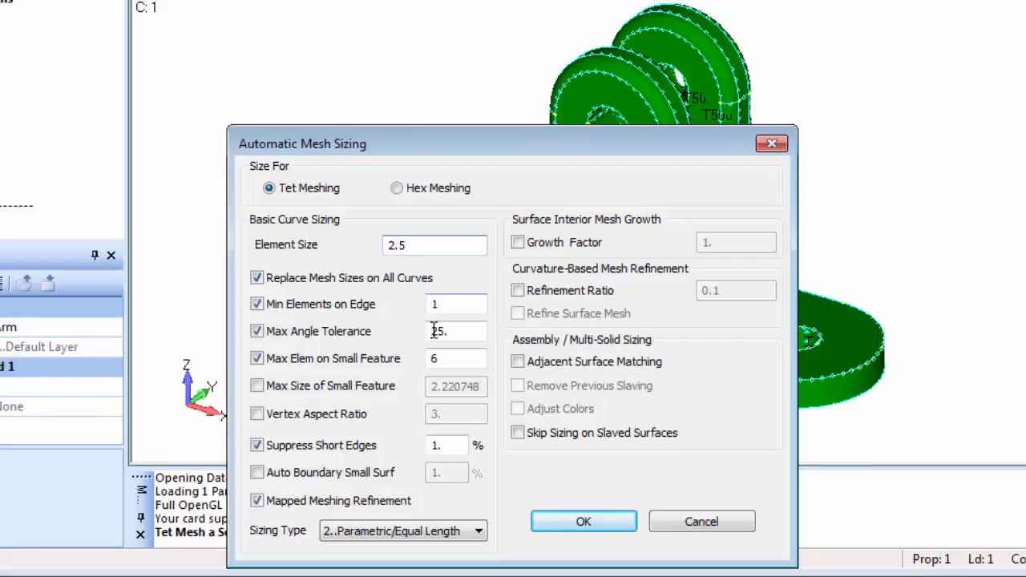
left_click_drag(439, 335, 426, 335)
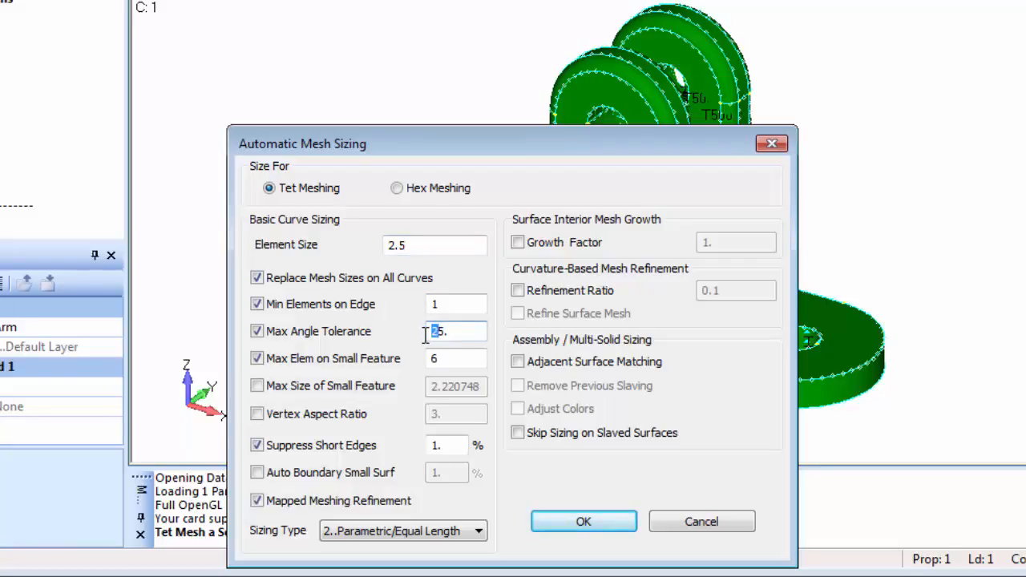
type("1")
left_click(256, 359)
left_click(257, 446)
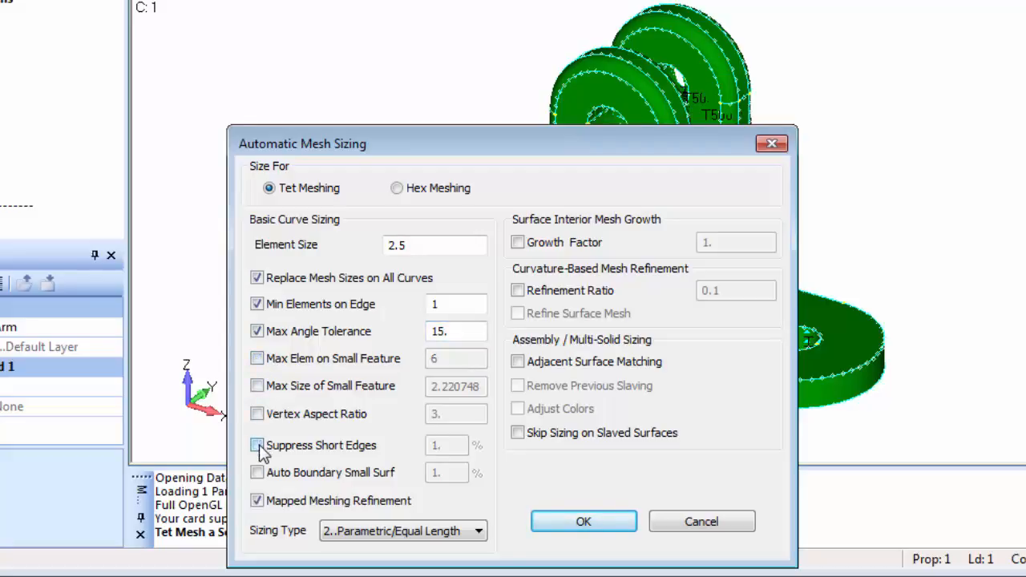
left_click(571, 531)
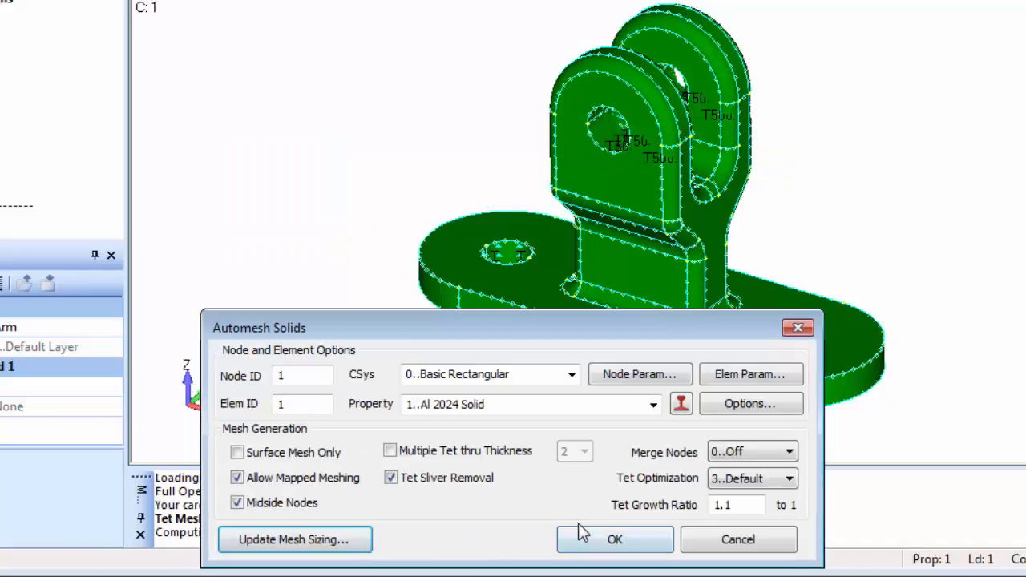
left_click(600, 541)
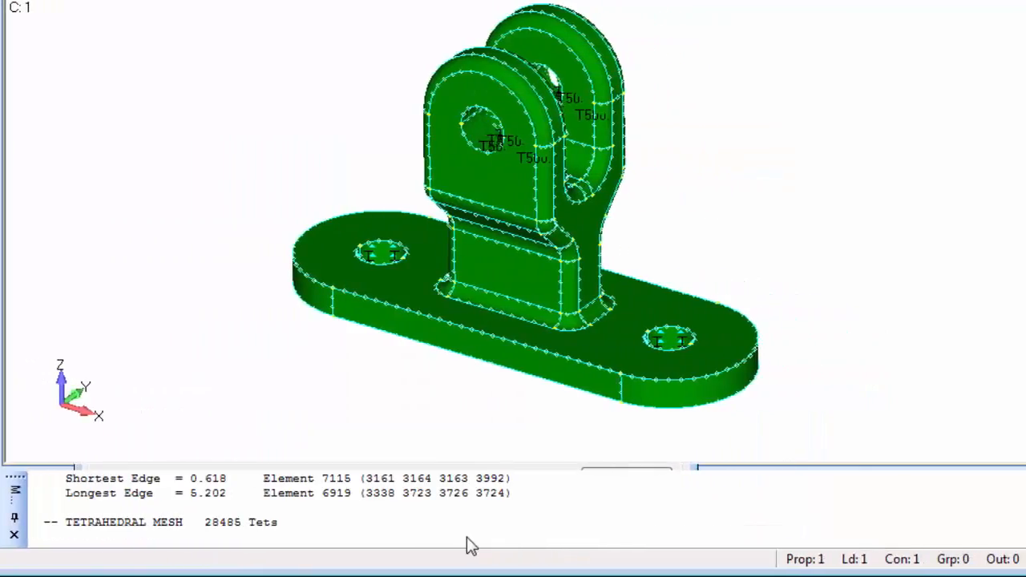
Step: Examine the tetrahedral mesh quality summary in an enlarged message log and dock the log again
left_click(16, 507)
scroll(258, 288, "up", 1)
scroll(261, 291, "down", 2)
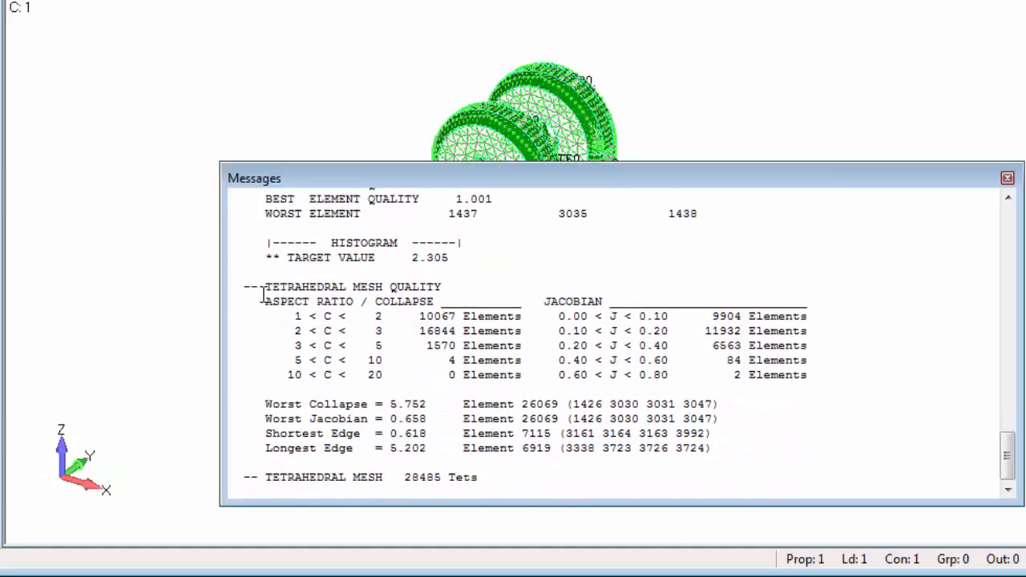
double_click(312, 178)
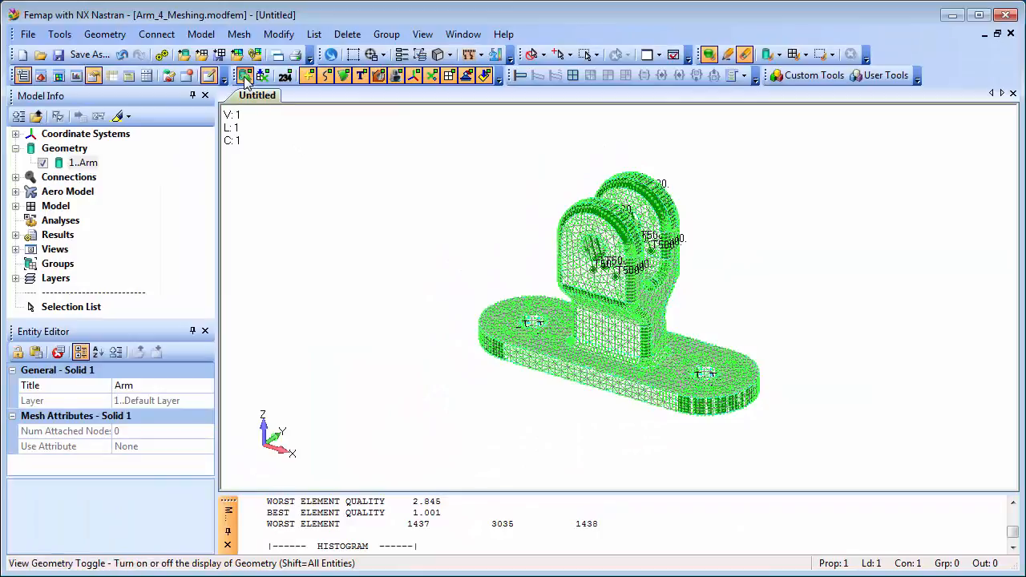
Step: Turn off the display of all geometry and of the nodes, leaving the element mesh shown
left_click(218, 58)
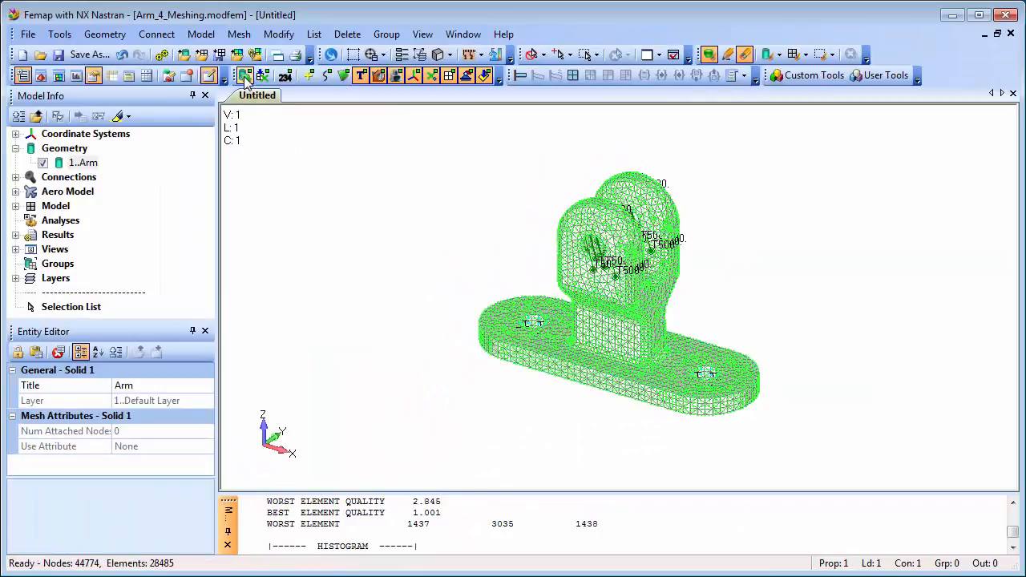
left_click(427, 76)
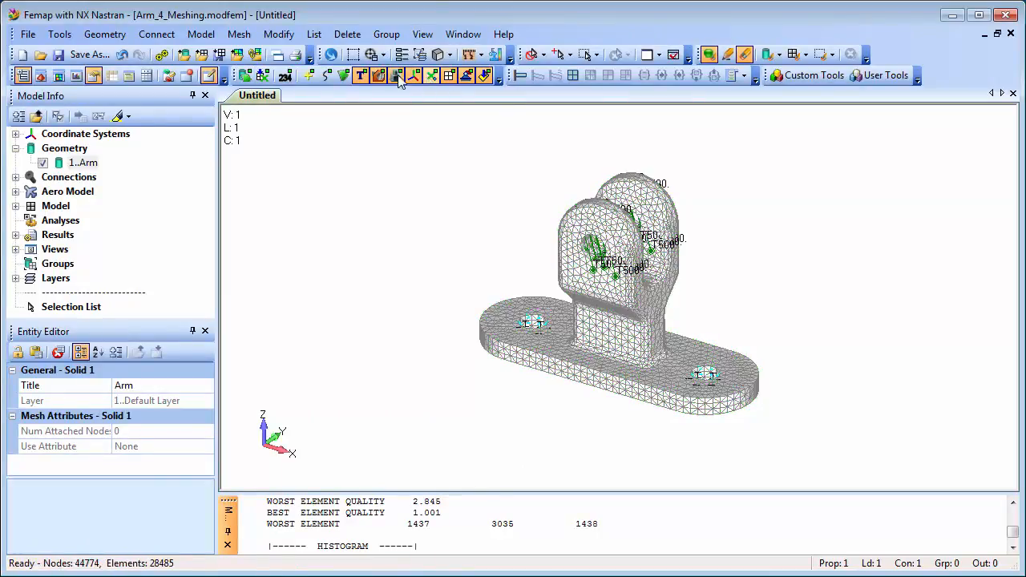
Step: Plot the surface mesh quality by Jacobian with the Meshing Toolbox, check its maximum quality value and close the toolbox
left_click(41, 76)
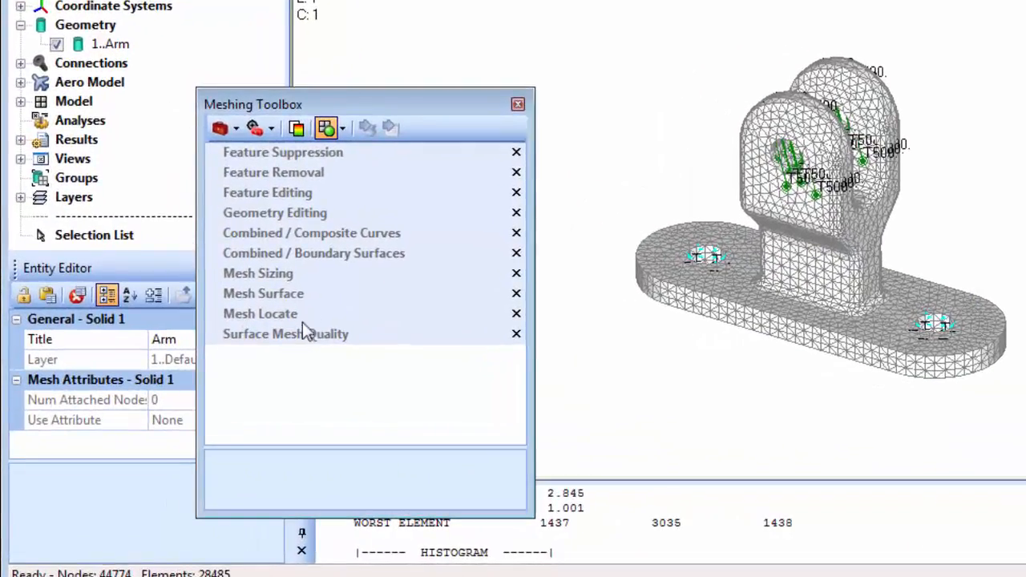
left_click(307, 336)
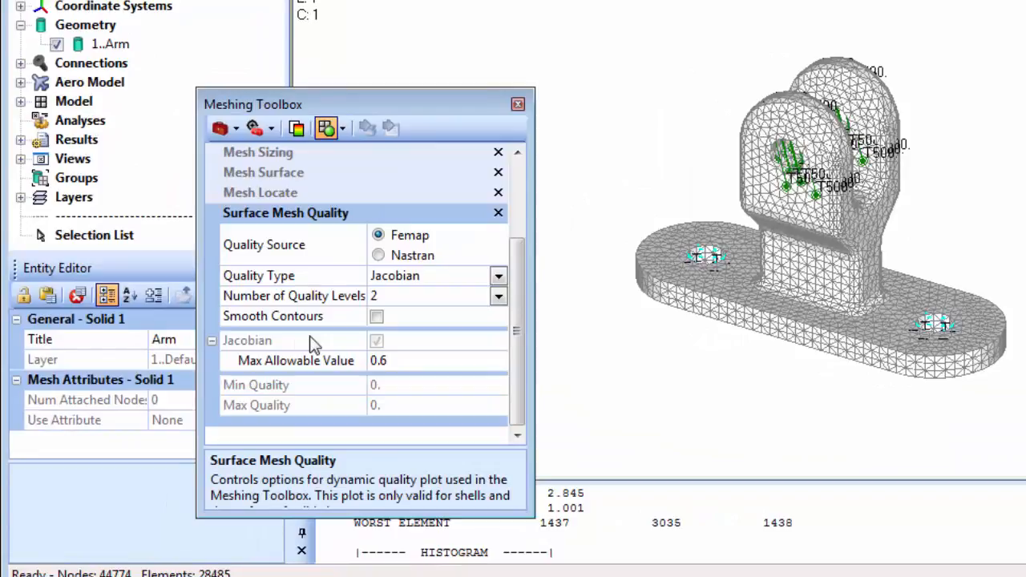
left_click(298, 128)
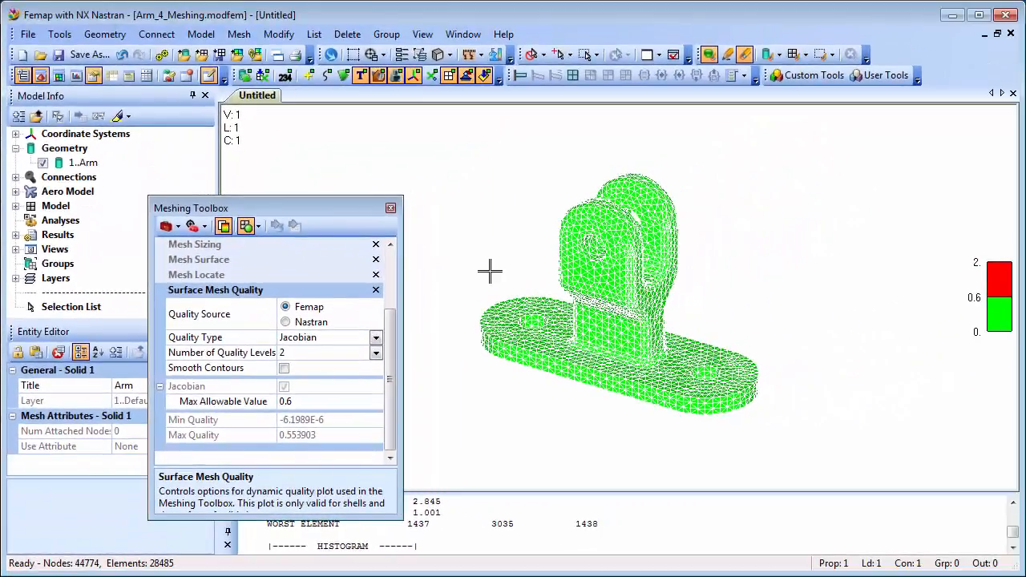
mouse_move(495, 201)
middle_mouse_down()
mouse_move(495, 388)
mouse_move(504, 208)
mouse_move(491, 195)
middle_mouse_up()
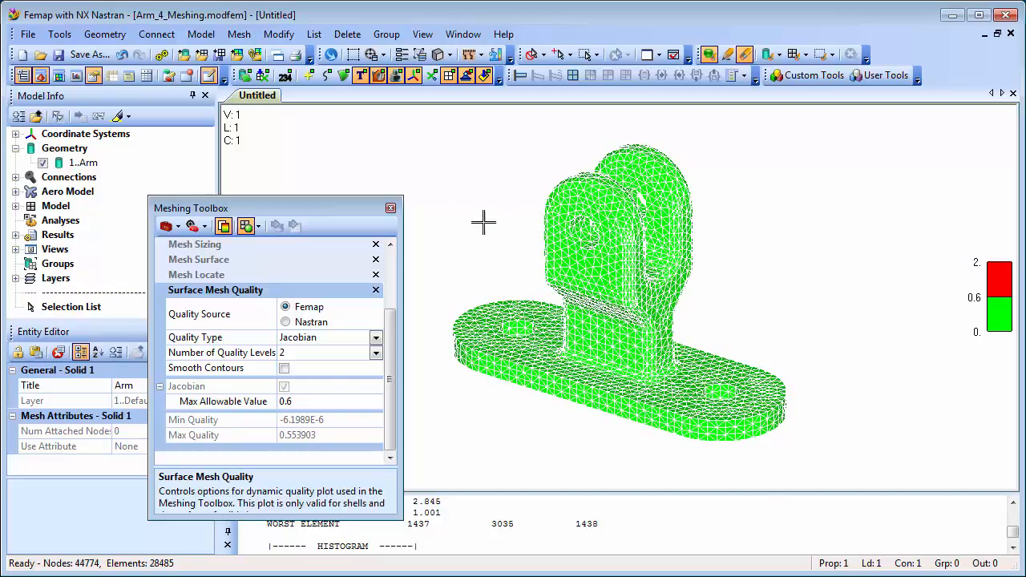
left_click(339, 437)
left_click_drag(339, 437, 271, 437)
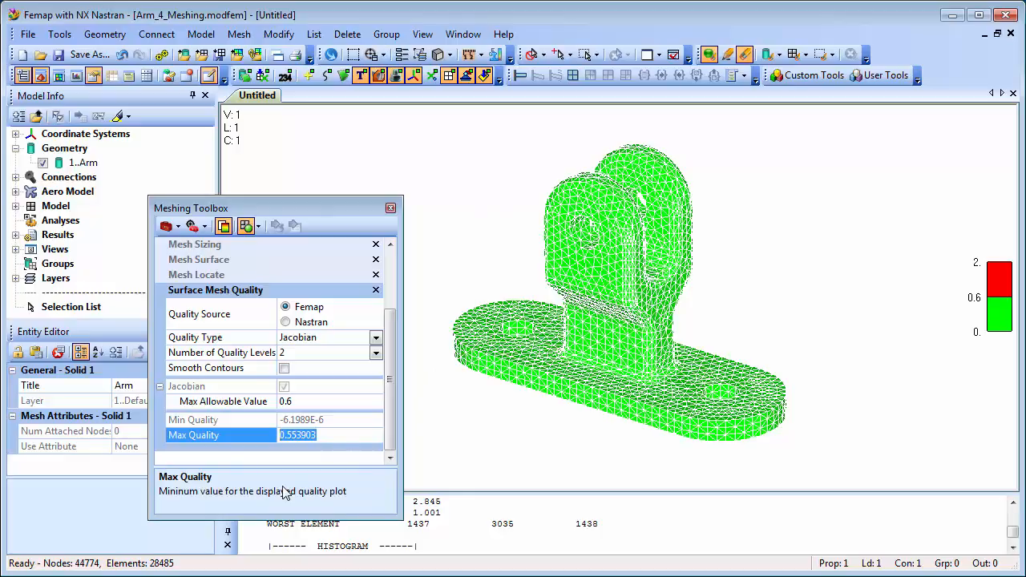
left_click(42, 78)
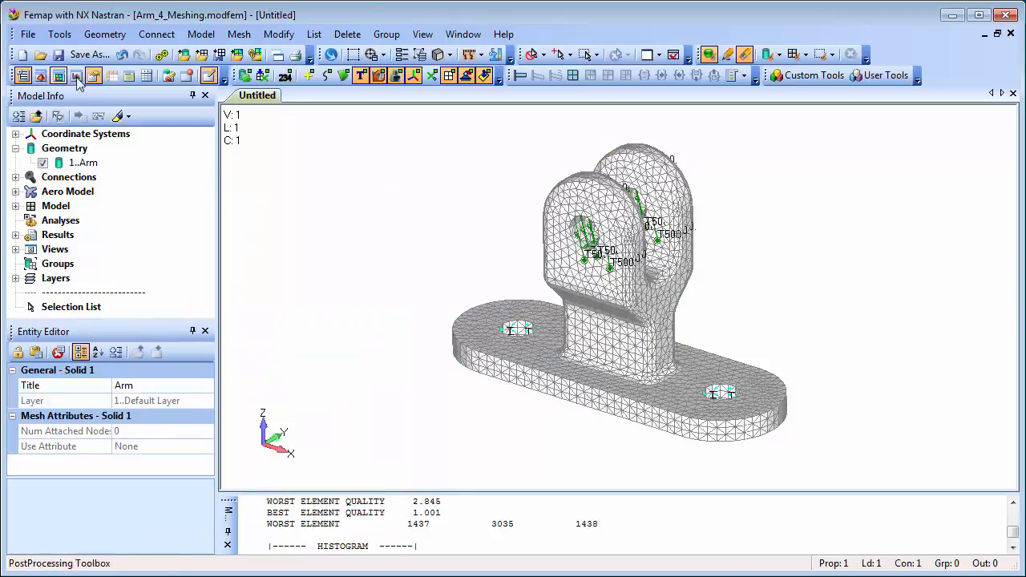
Step: Display the elements using their property colors instead of element colors
left_click(450, 56)
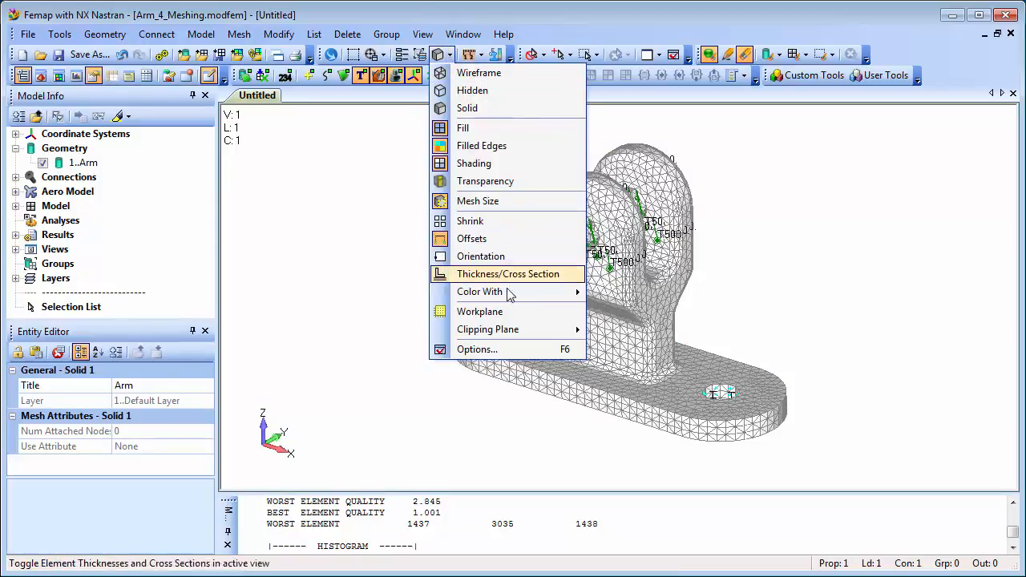
mouse_move(514, 294)
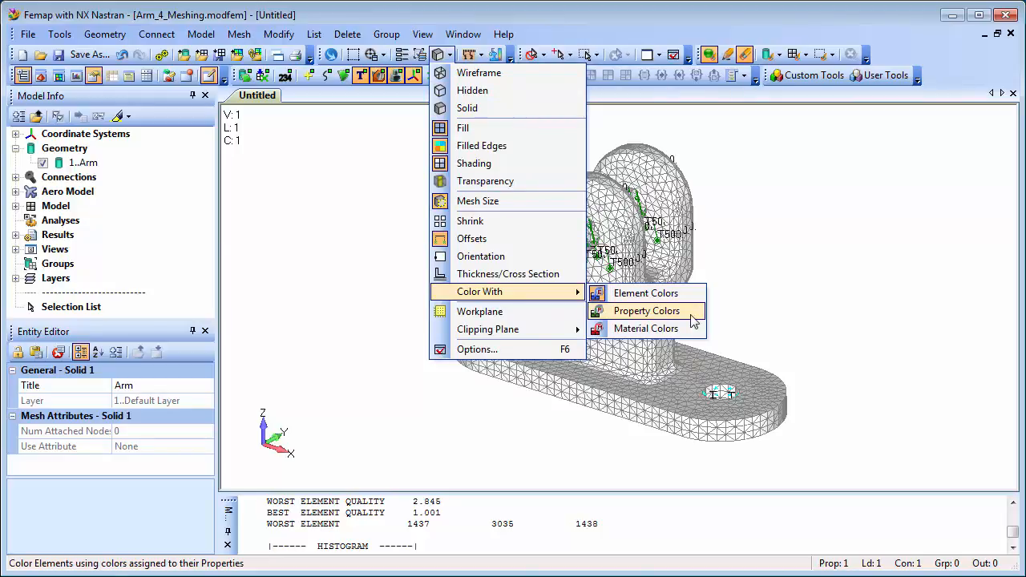
left_click(647, 312)
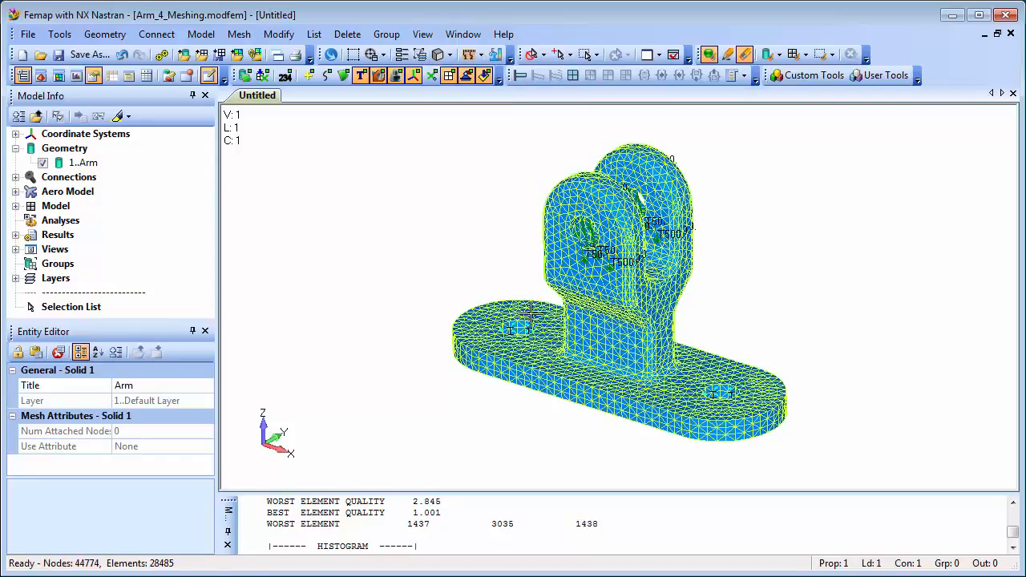
Step: Change the color of the Al 2024 Solid property to dark green, color 10
left_click(15, 207)
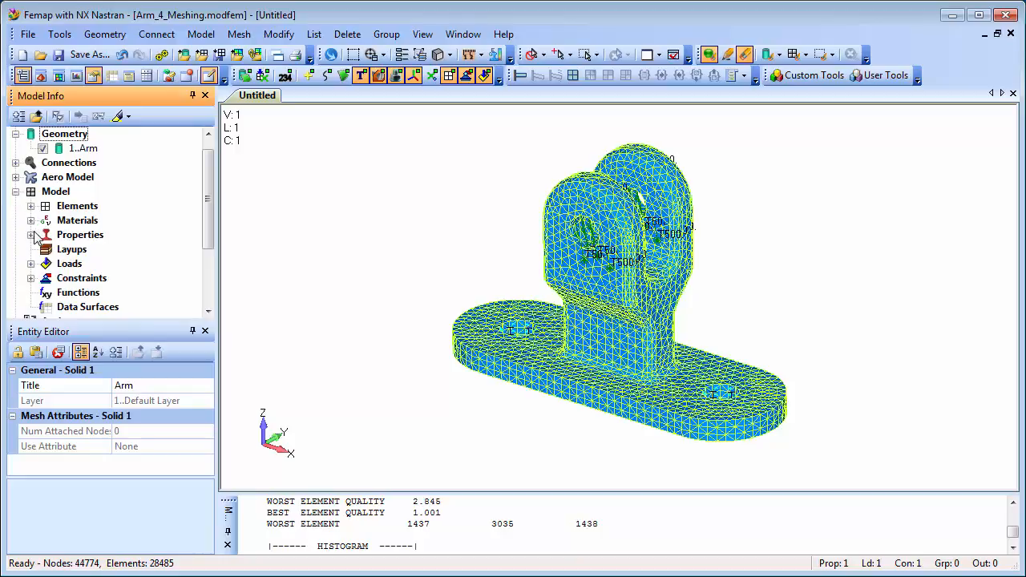
left_click(31, 235)
right_click(141, 250)
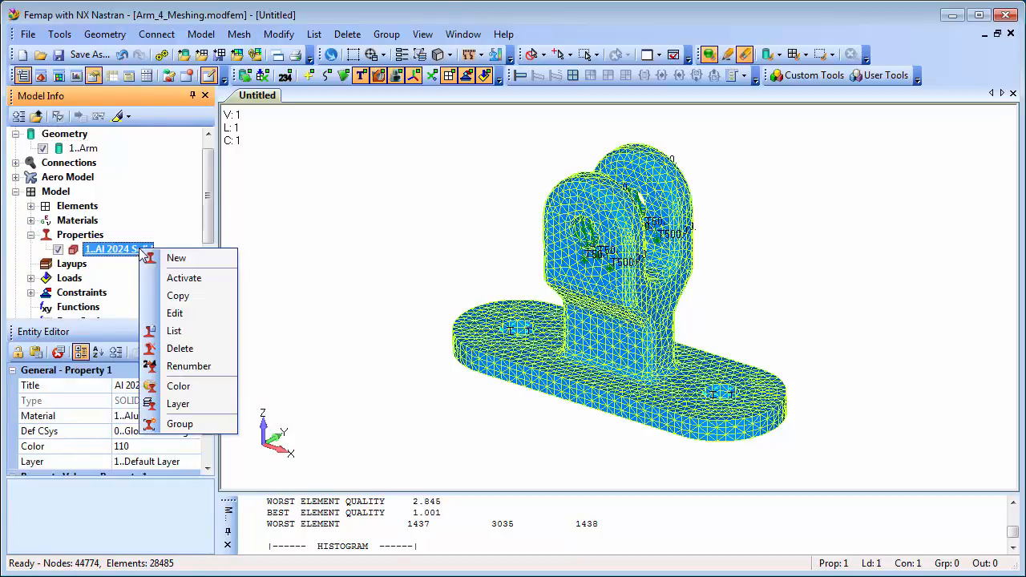
left_click(207, 394)
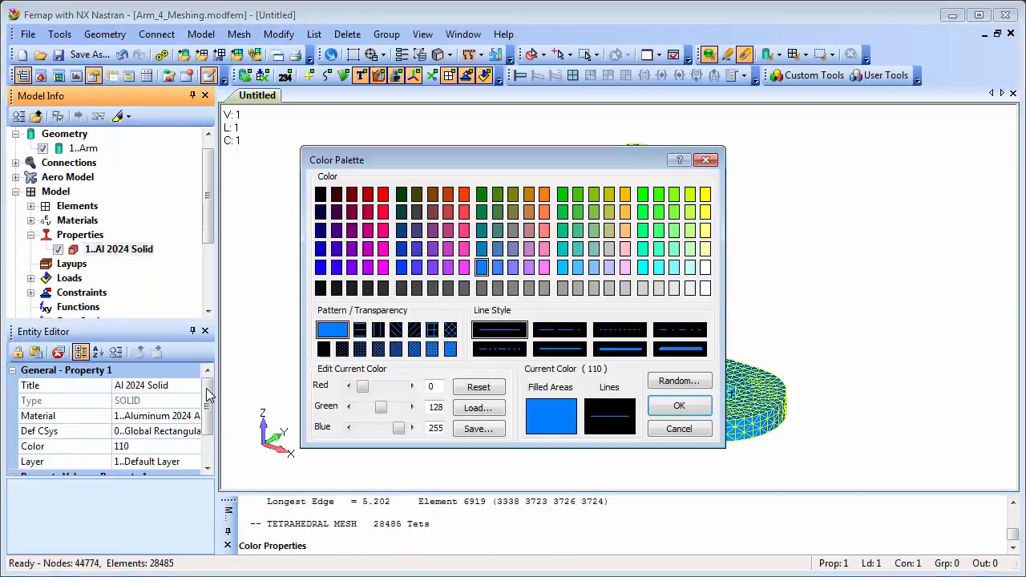
left_click(482, 195)
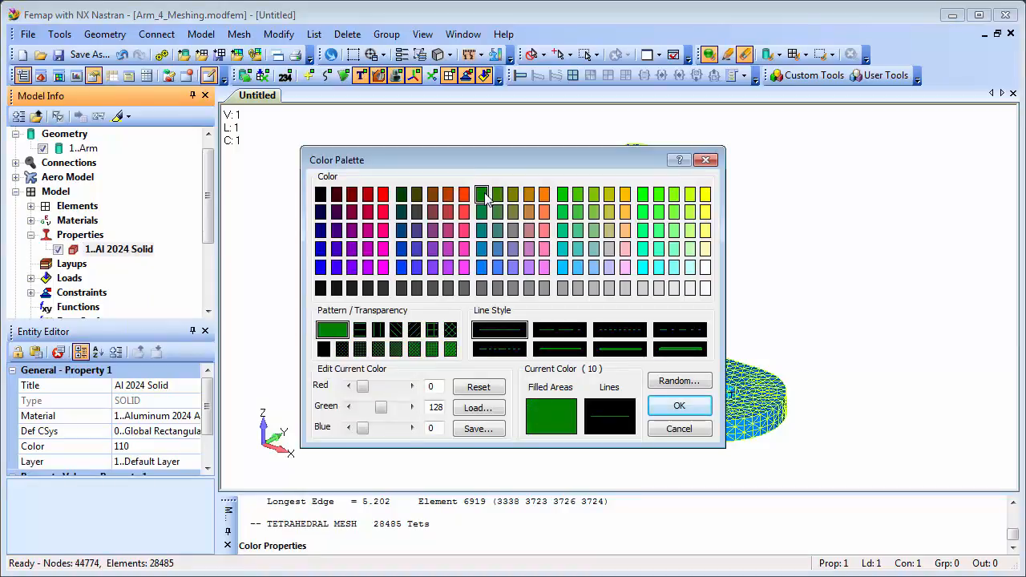
left_click(679, 408)
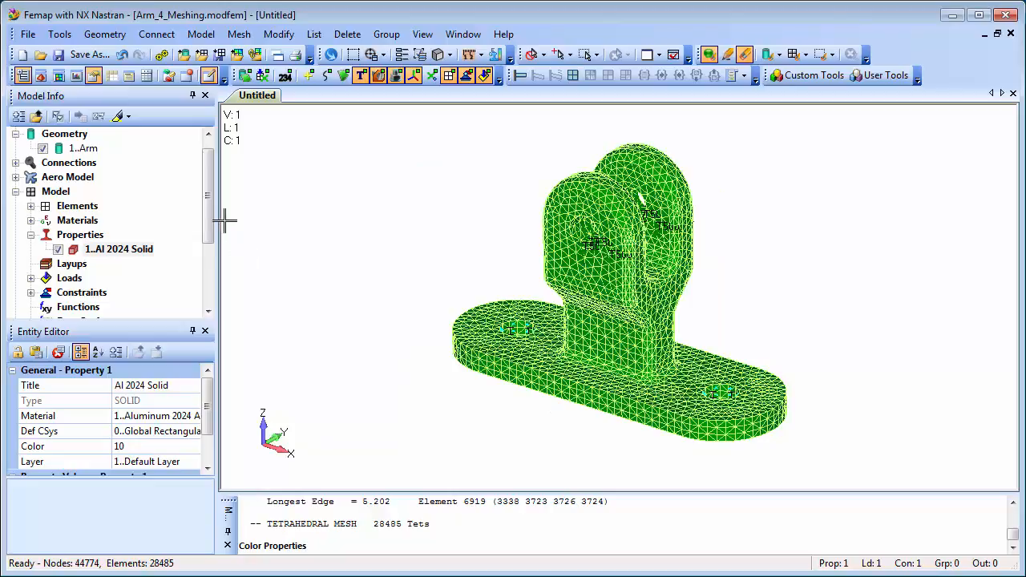
Step: Create an NX Nastran static analysis set titled Bearing Load Static Test that uses the integrated solver
left_click_drag(209, 203, 211, 244)
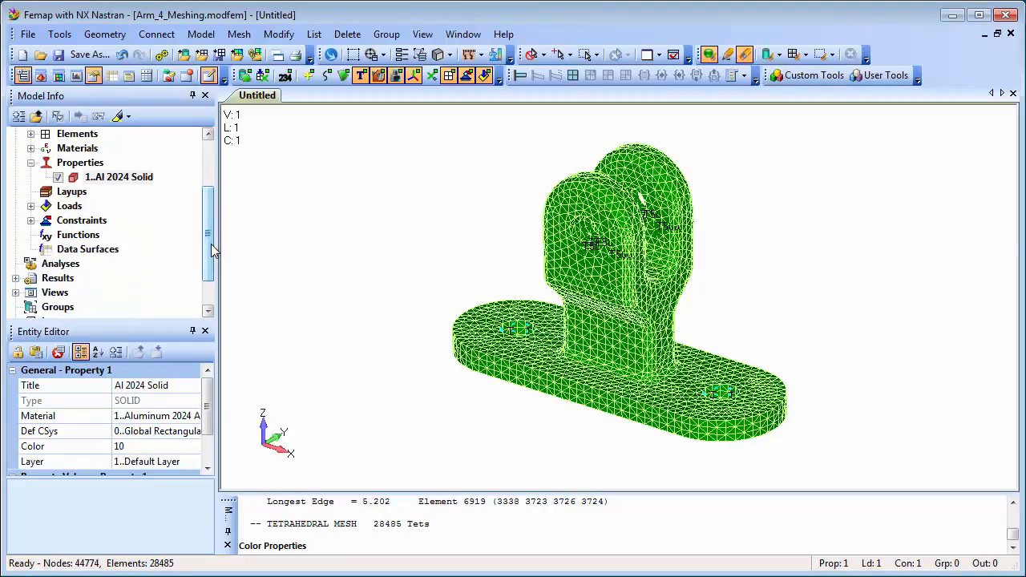
right_click(74, 270)
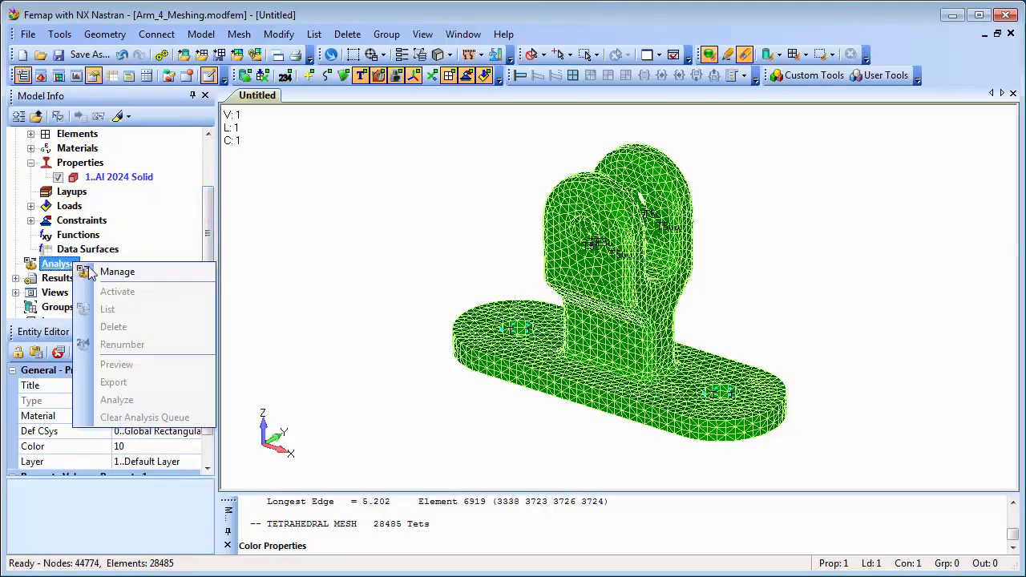
left_click(163, 277)
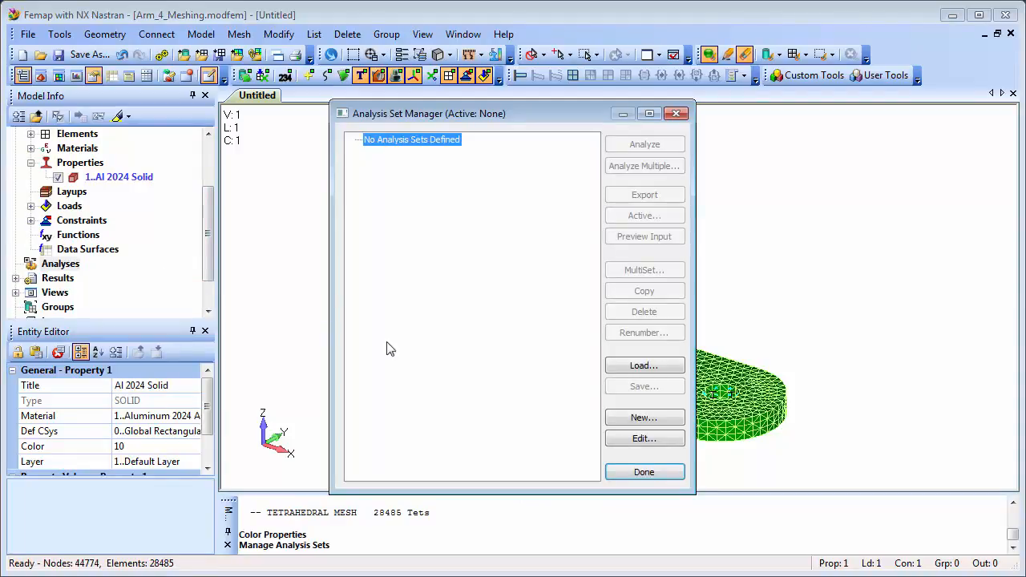
left_click(644, 420)
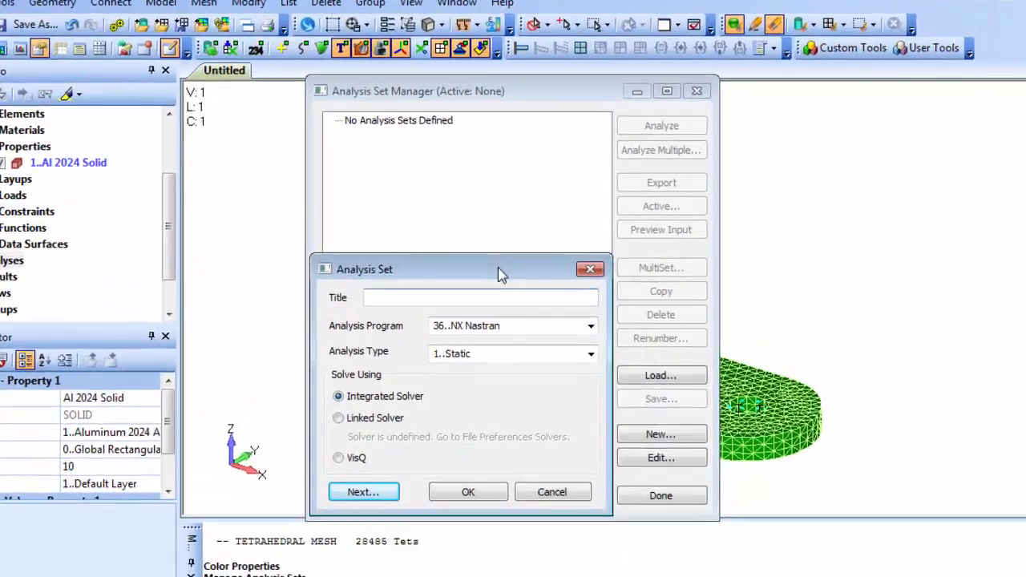
left_click(494, 296)
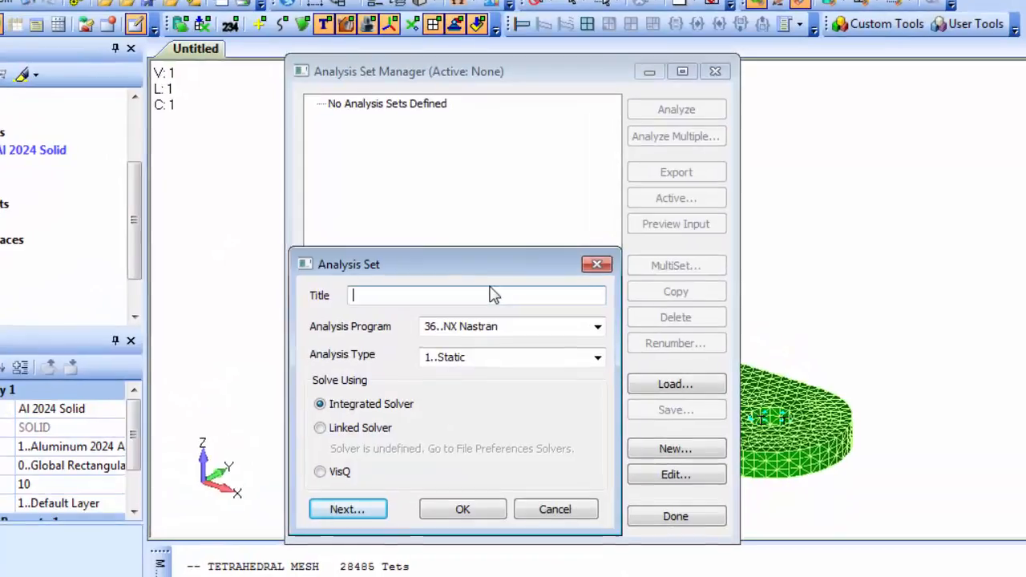
type("Bear")
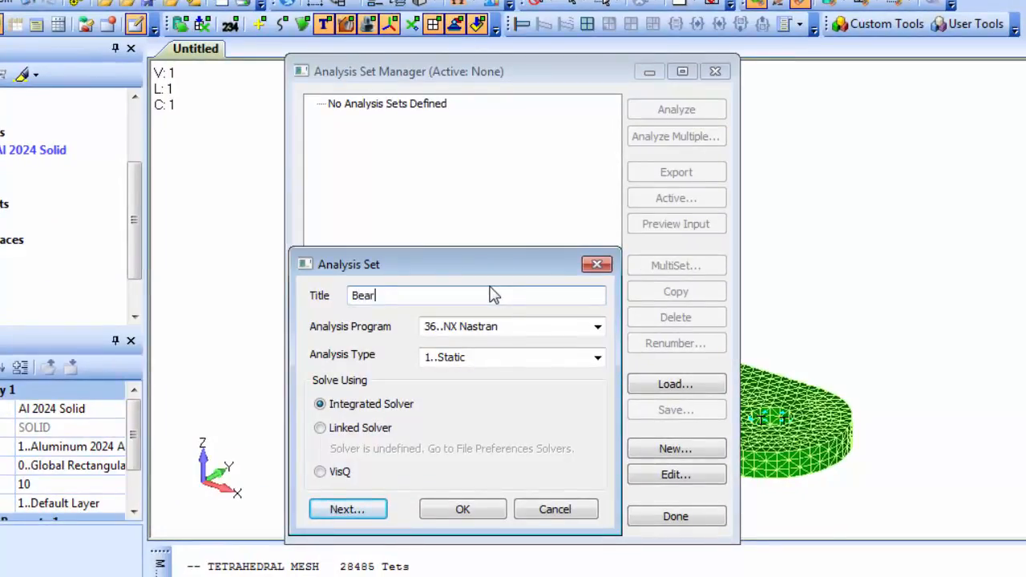
type("ing Load Static Test")
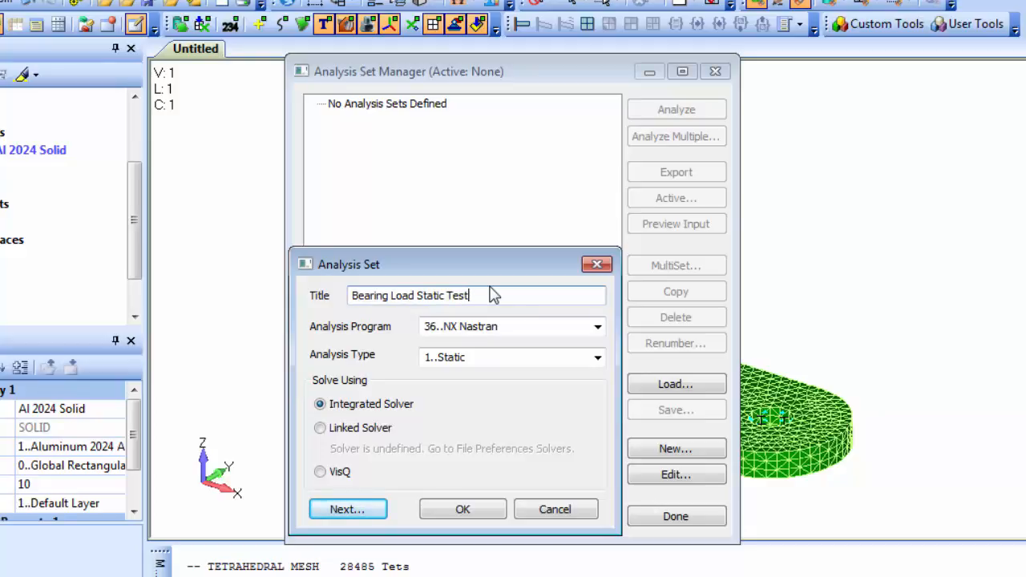
left_click(464, 510)
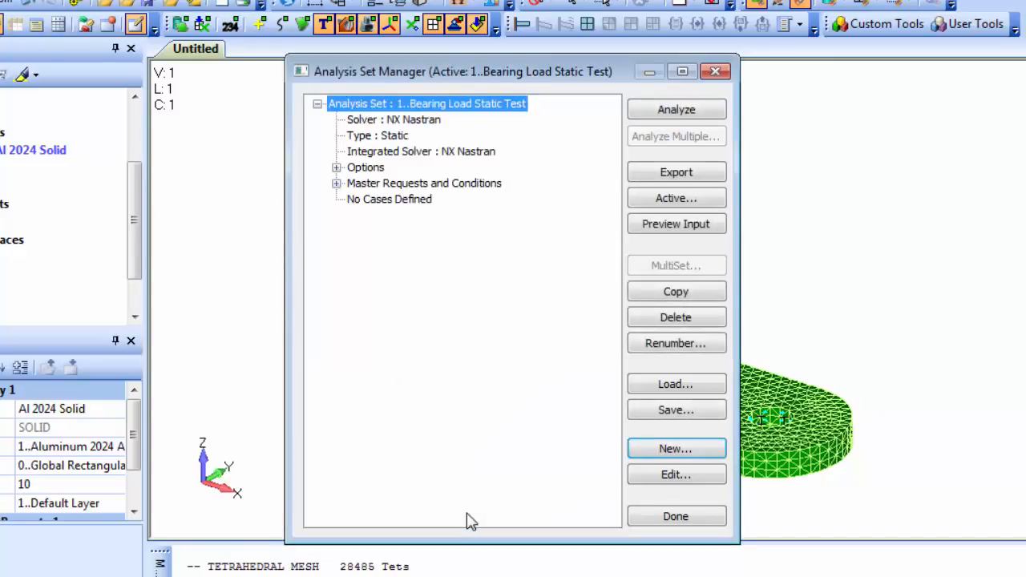
Step: Check the constraint and load assigned in the analysis set's master boundary conditions and run the analysis
left_click(336, 183)
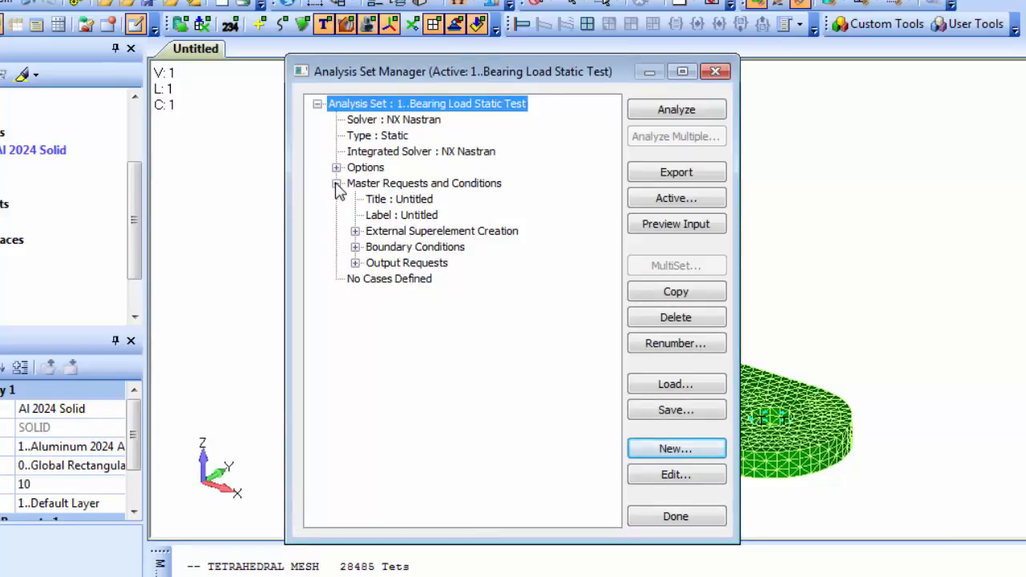
left_click(355, 247)
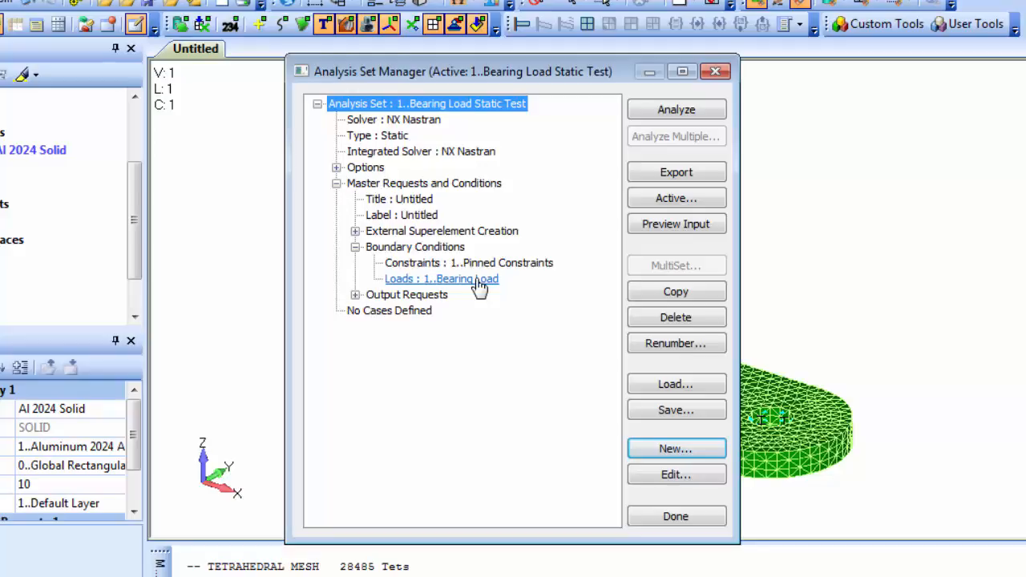
left_click(689, 113)
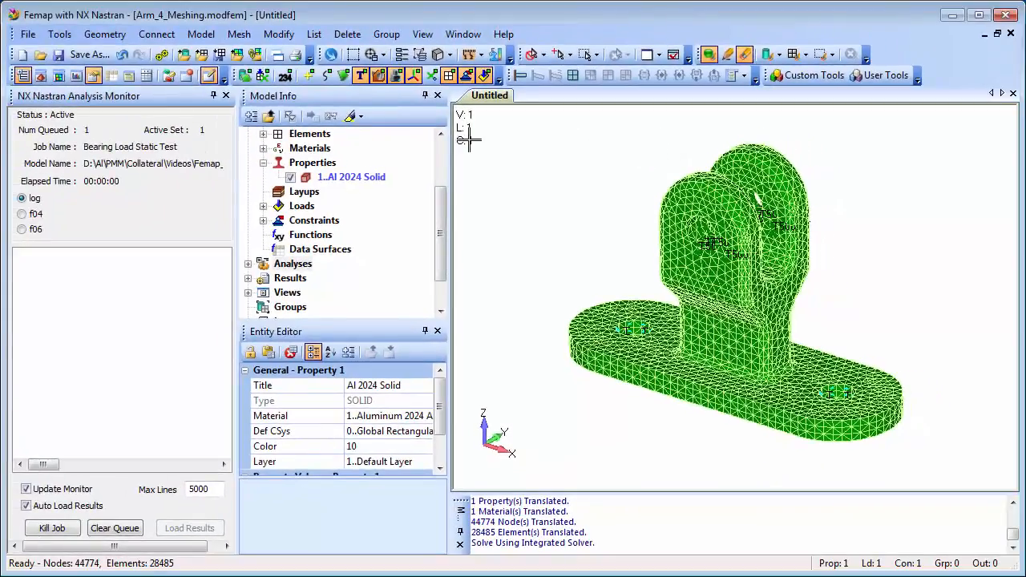
Step: Examine the solver log in an enlarged NX Nastran Analysis Monitor and close the monitor
double_click(187, 97)
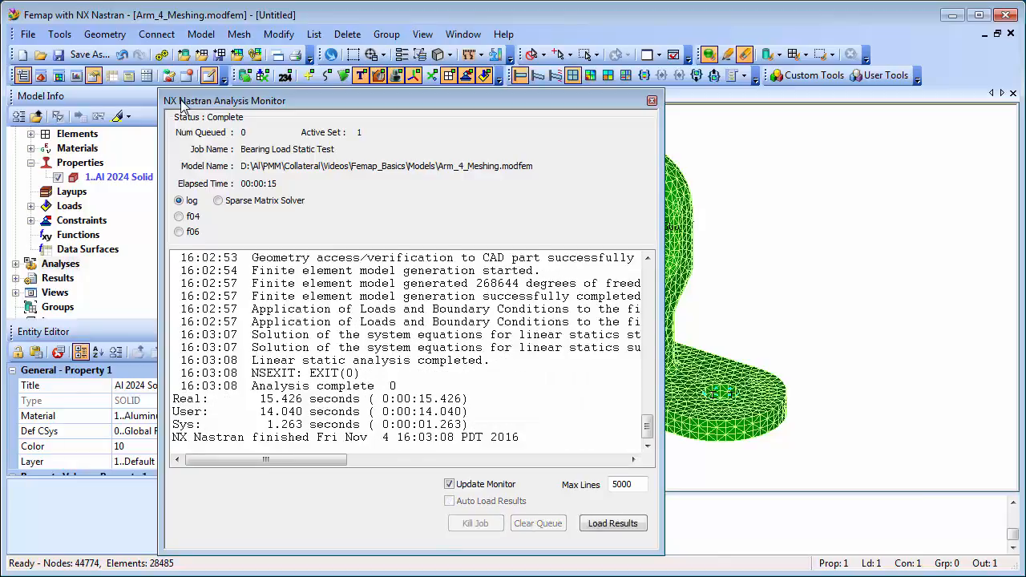
left_click(652, 101)
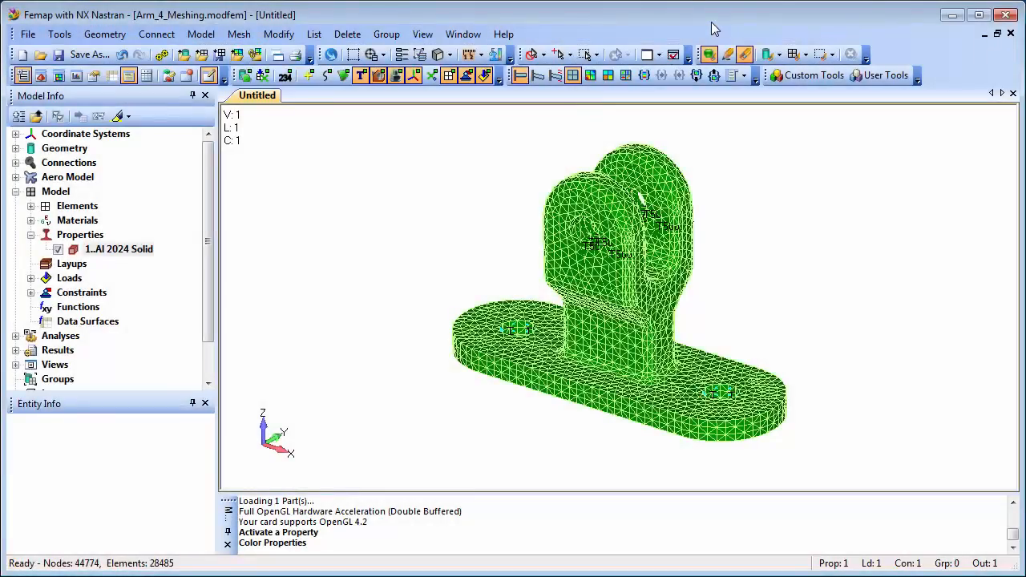
left_click(504, 35)
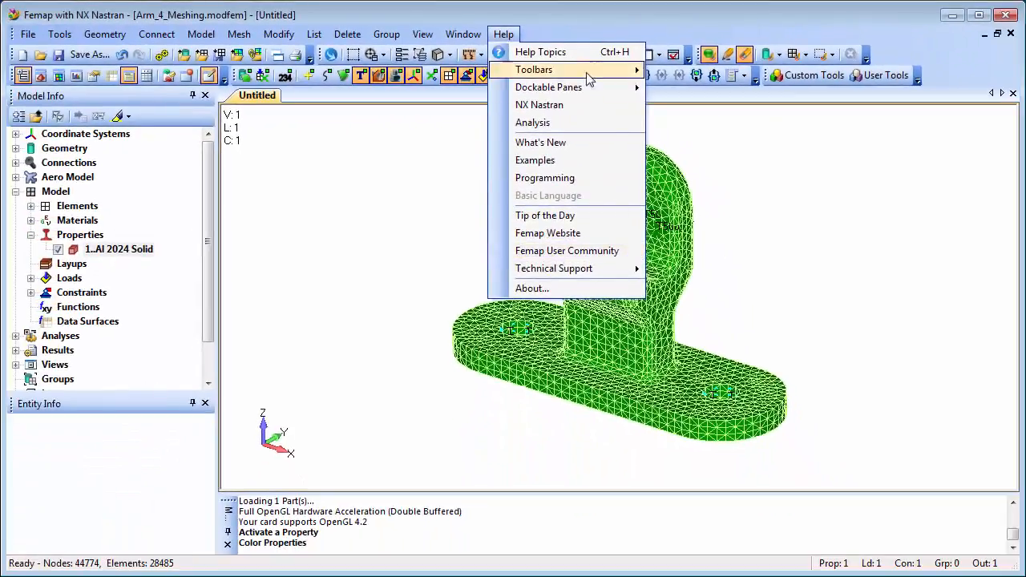
left_click(505, 37)
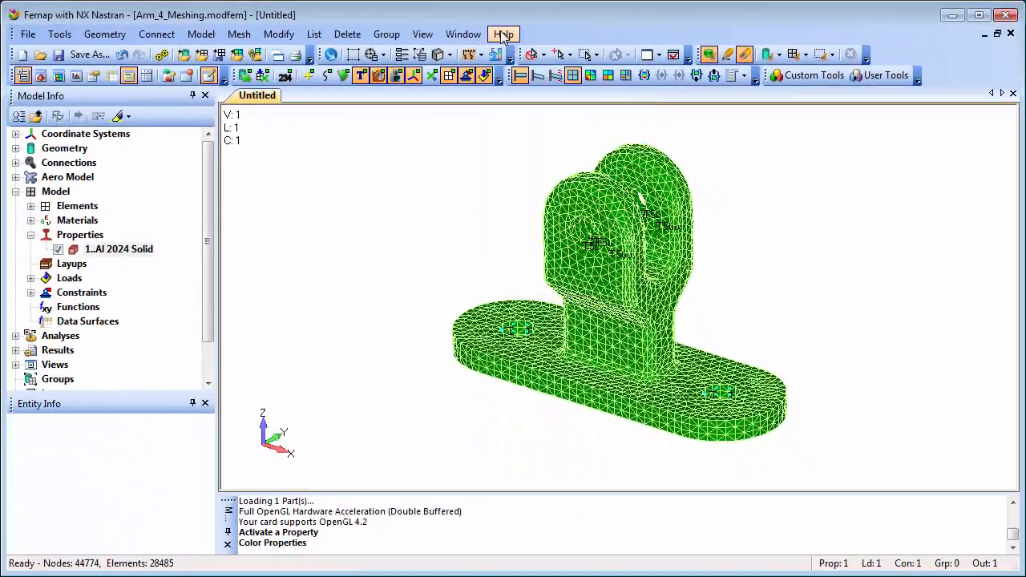